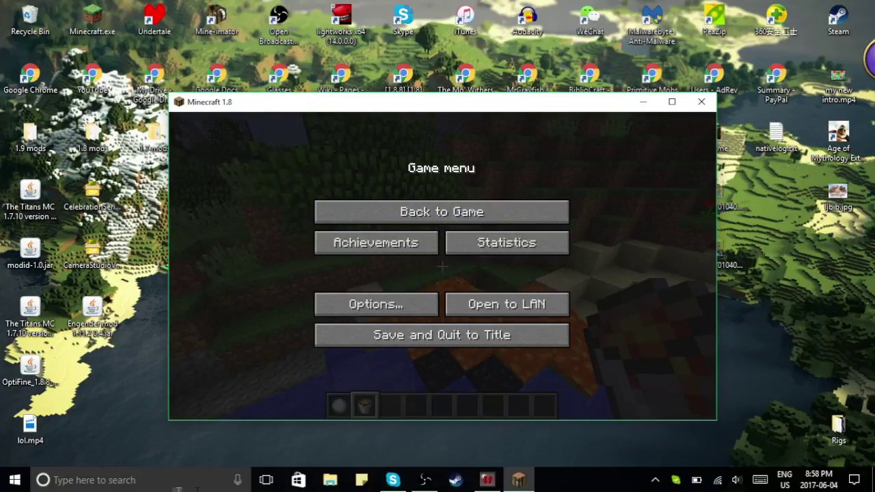
# Minimize the Minecraft 1.8 window and start a Windows search.
pyautogui.click(643, 102)
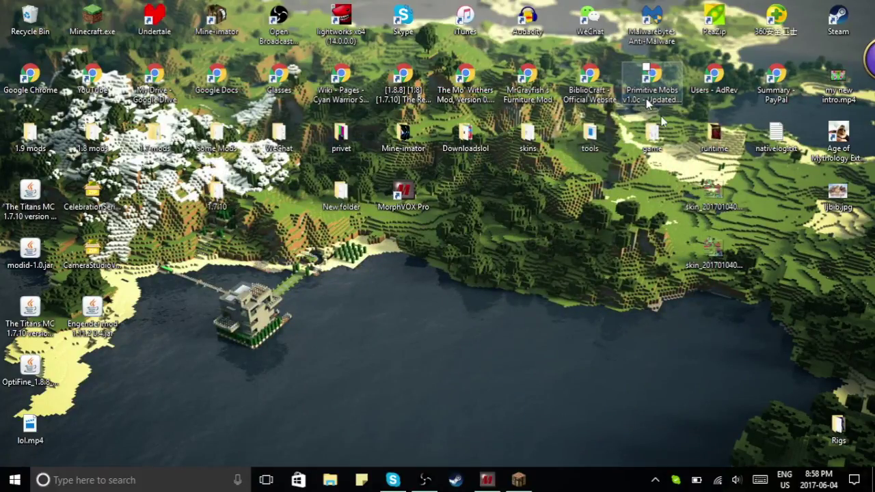
pyautogui.click(86, 480)
# Search 'firewall', open Windows Firewall, and go to 'Allow an app through Windows Firewall'.
pyautogui.write('fi')
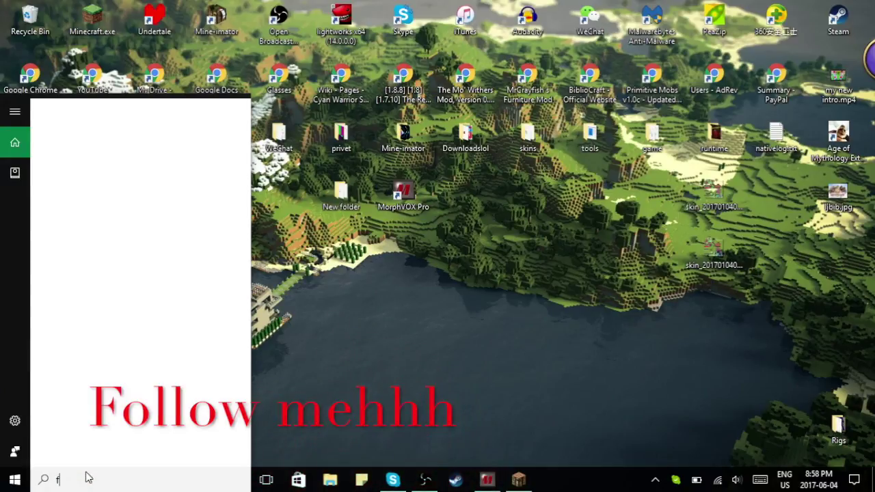
pyautogui.write('re')
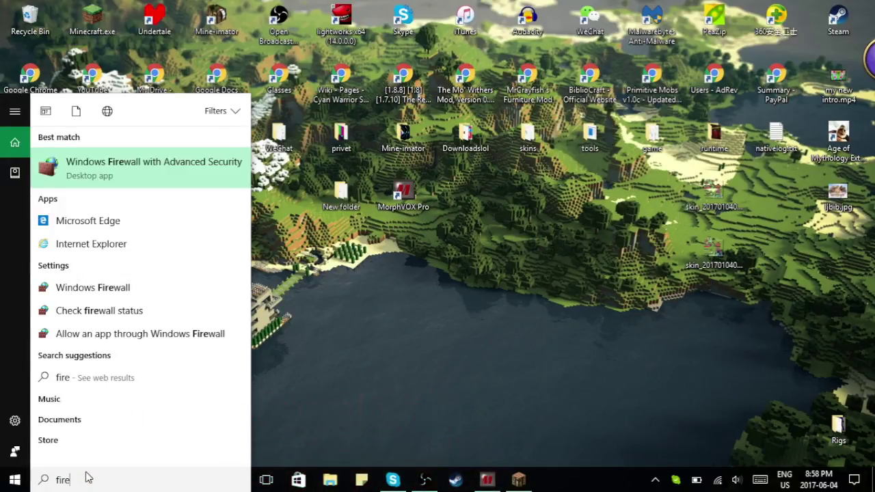
pyautogui.write('wal')
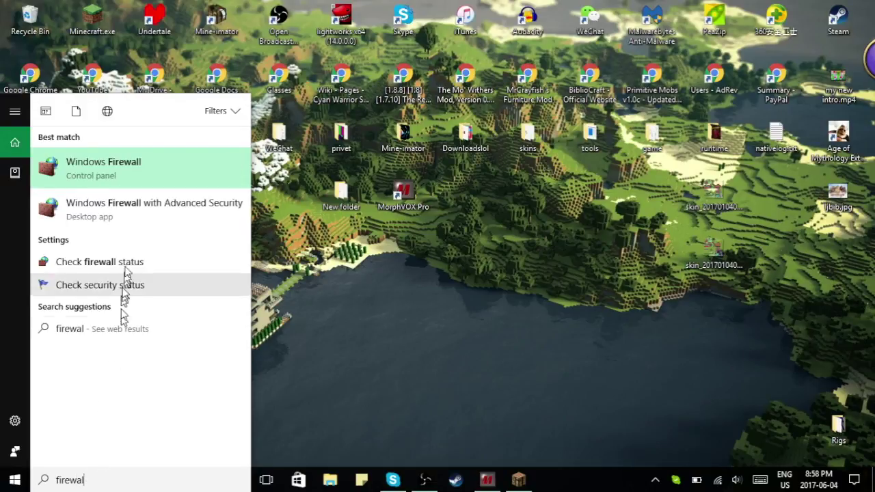
pyautogui.click(104, 182)
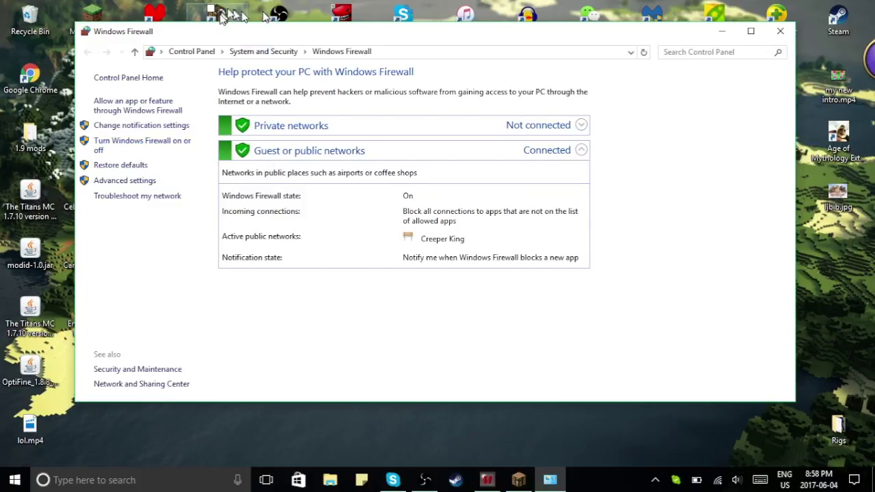
pyautogui.click(246, 52)
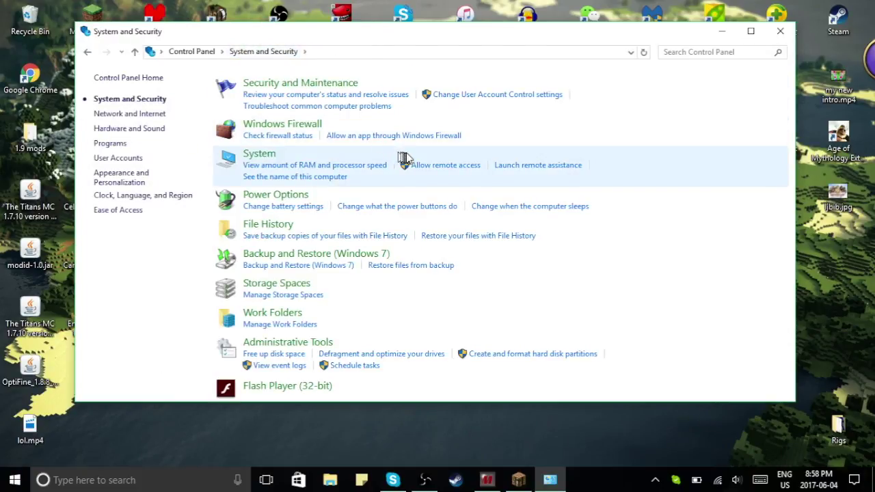
pyautogui.click(379, 136)
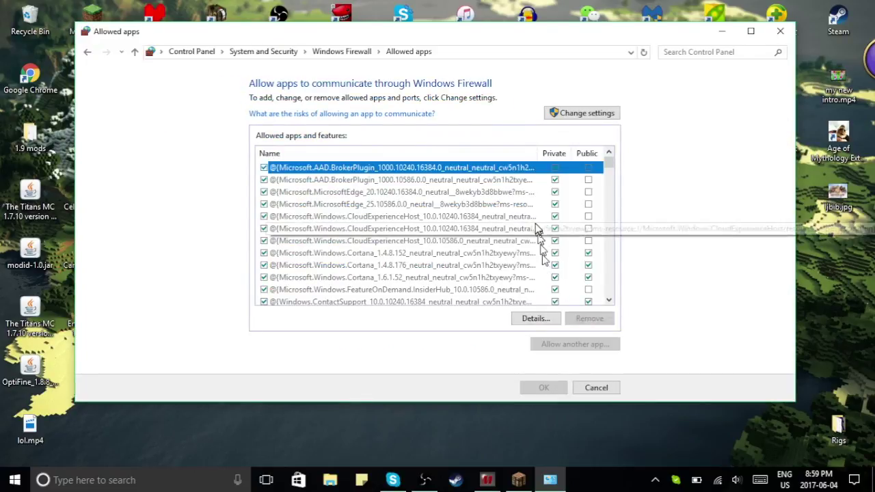
# Confirm Java(TM) Platform SE binary and Minecraft launcher are allowed on private and public networks, then close the window.
pyautogui.scroll(-4, 542, 239)
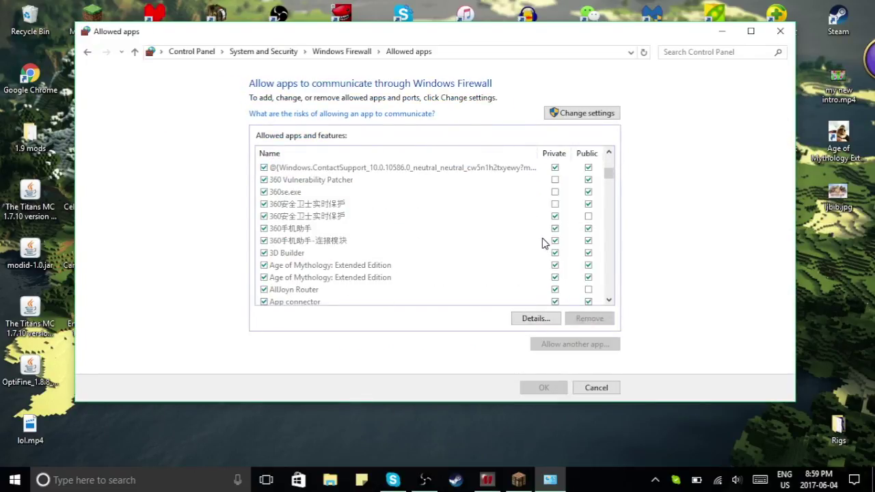
pyautogui.scroll(-3, 546, 246)
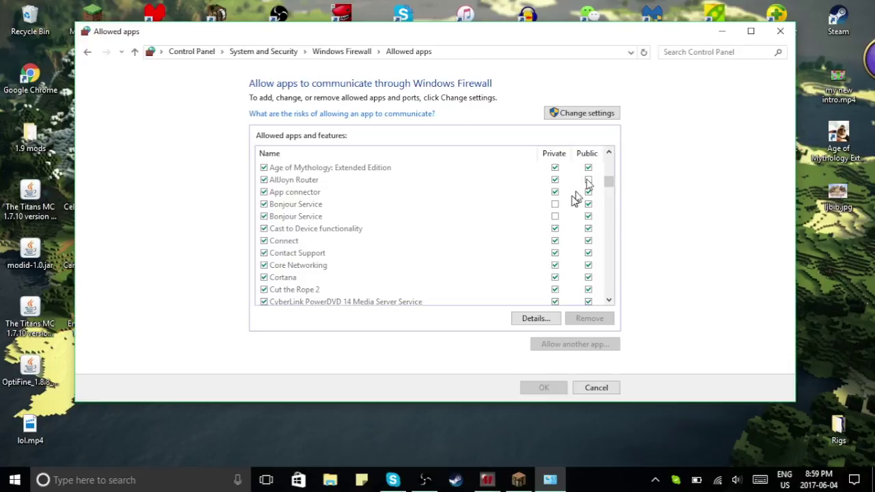
pyautogui.scroll(-10, 574, 197)
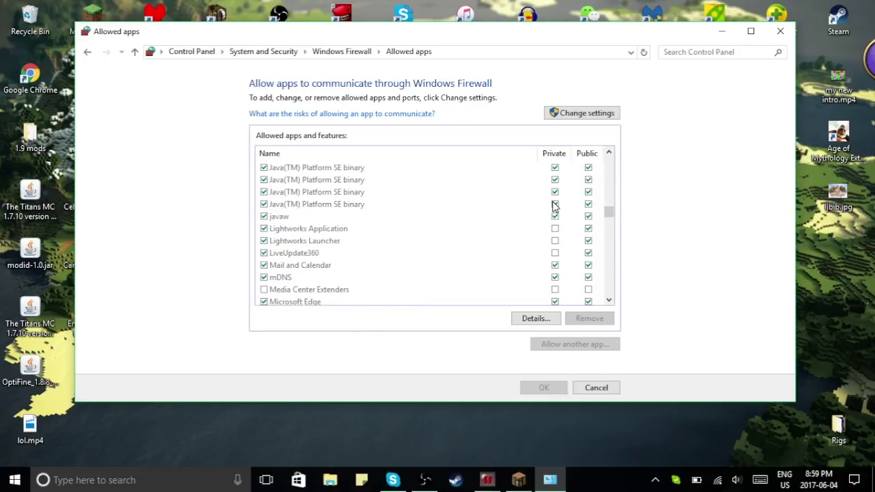
pyautogui.scroll(1, 554, 205)
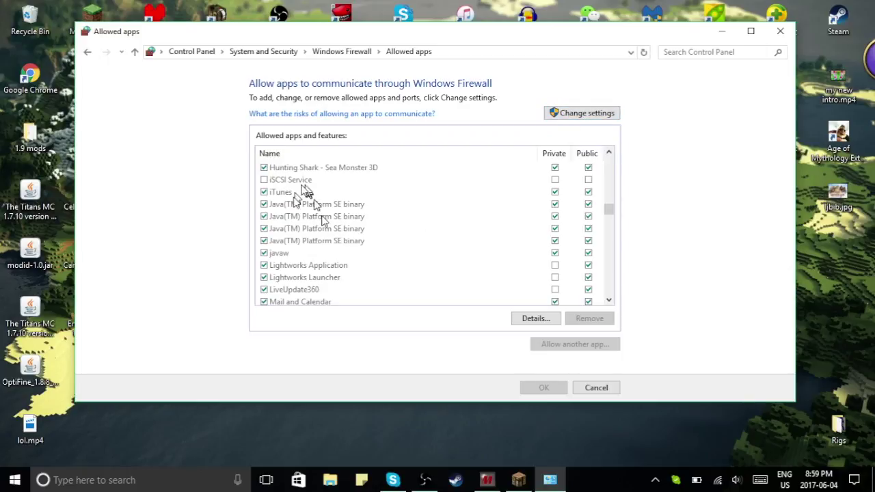
pyautogui.scroll(-2, 290, 192)
pyautogui.scroll(1, 289, 192)
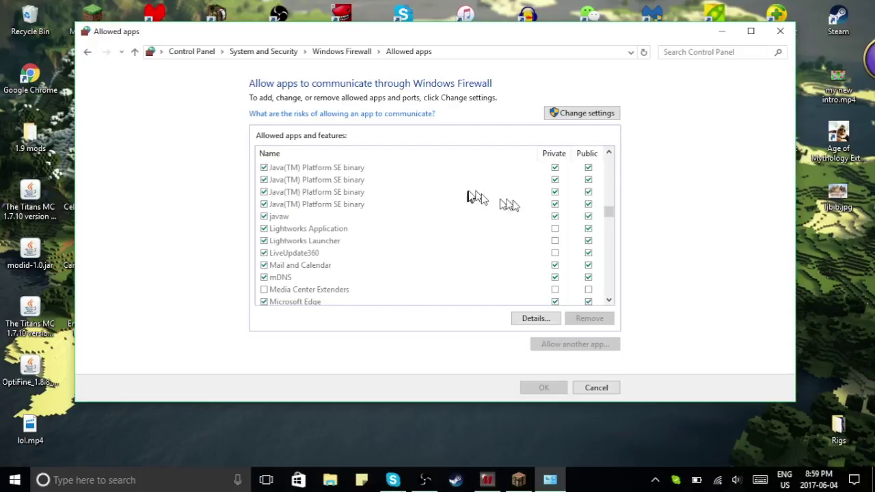
pyautogui.scroll(-6, 424, 240)
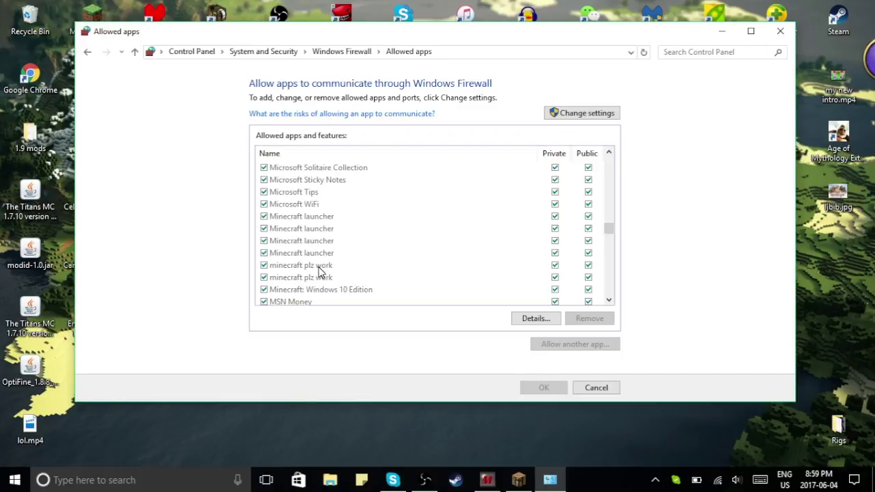
pyautogui.click(779, 30)
# Restore Minecraft, resume play, drop the lava bucket, and throw a snowball.
pyautogui.click(518, 480)
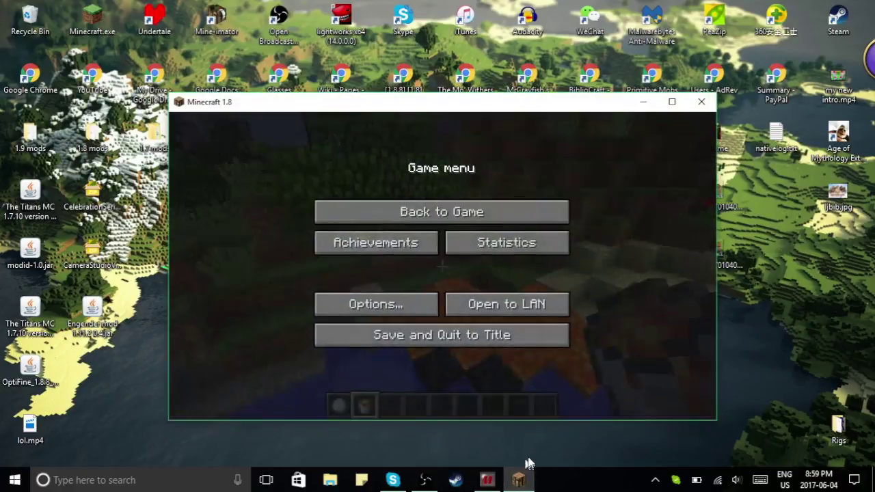
pyautogui.click(497, 218)
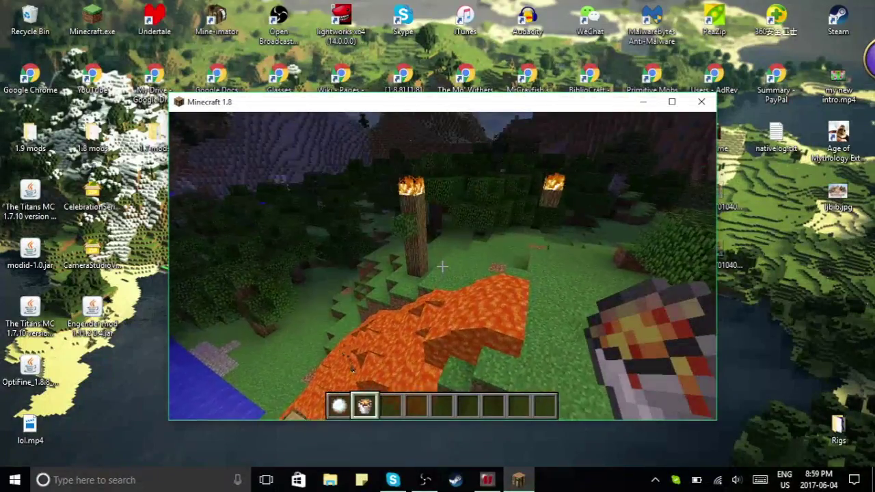
pyautogui.press('q')
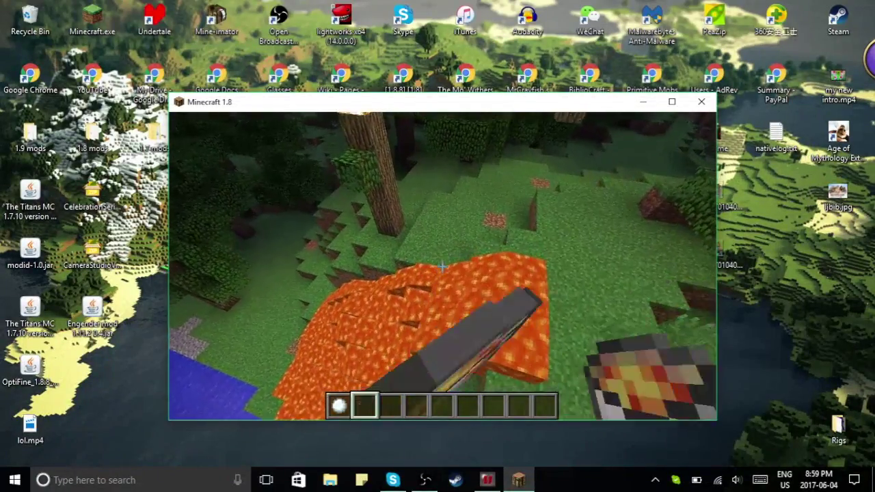
pyautogui.press('1')
pyautogui.rightClick(442, 267)
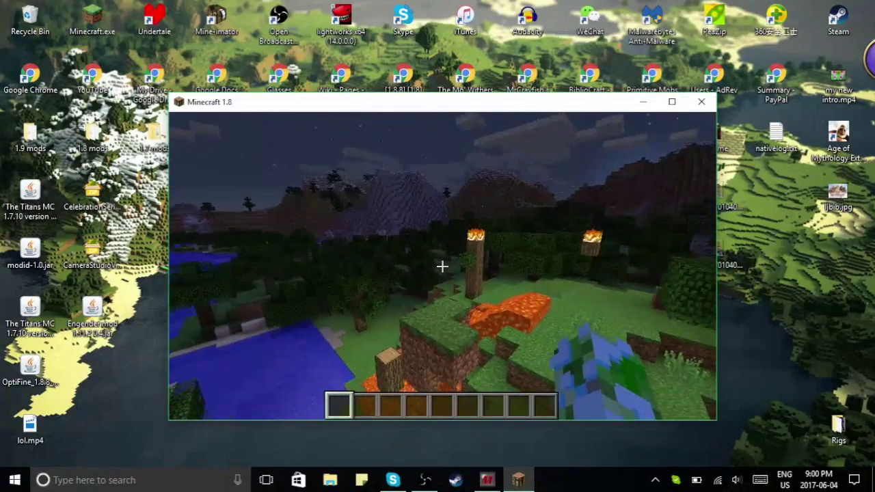
# Open and cancel the Open to LAN settings, resume the game, and bring up the Start menu.
pyautogui.press('Escape')
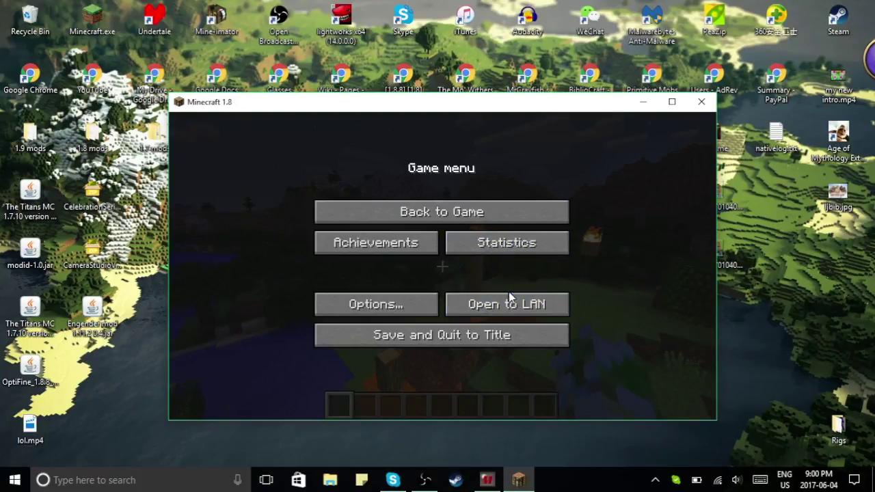
pyautogui.click(510, 309)
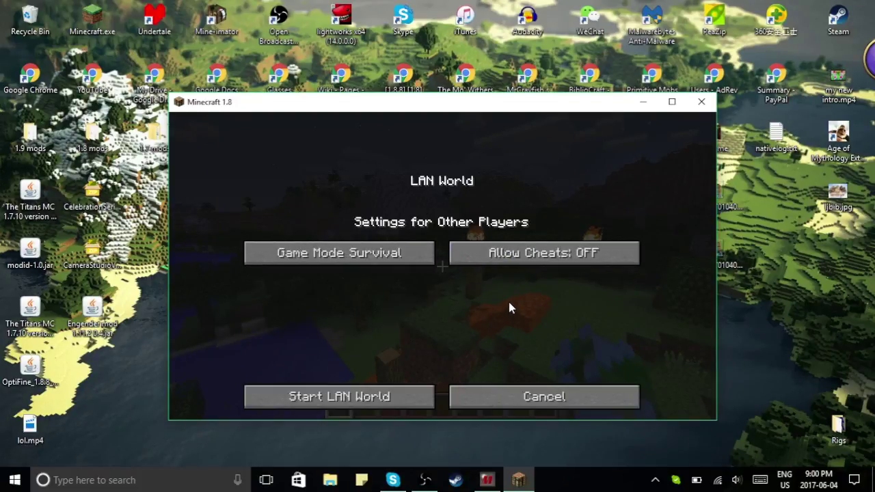
pyautogui.click(526, 403)
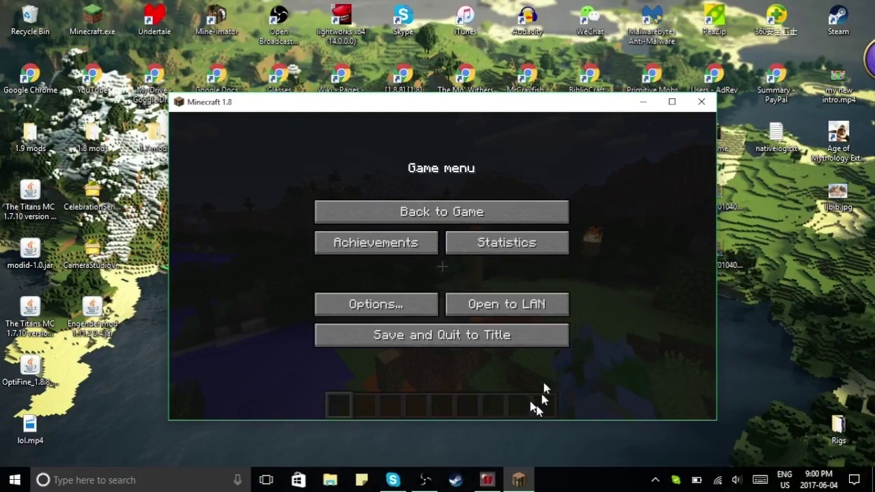
pyautogui.click(491, 218)
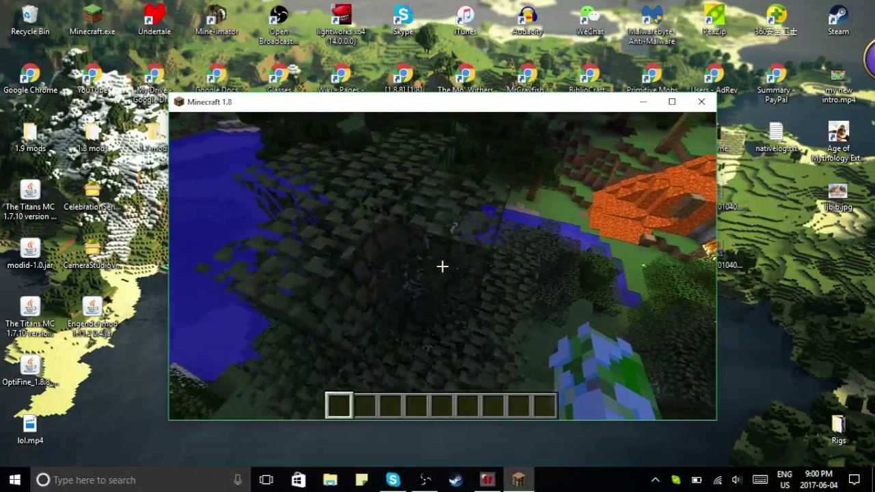
pyautogui.press('super')
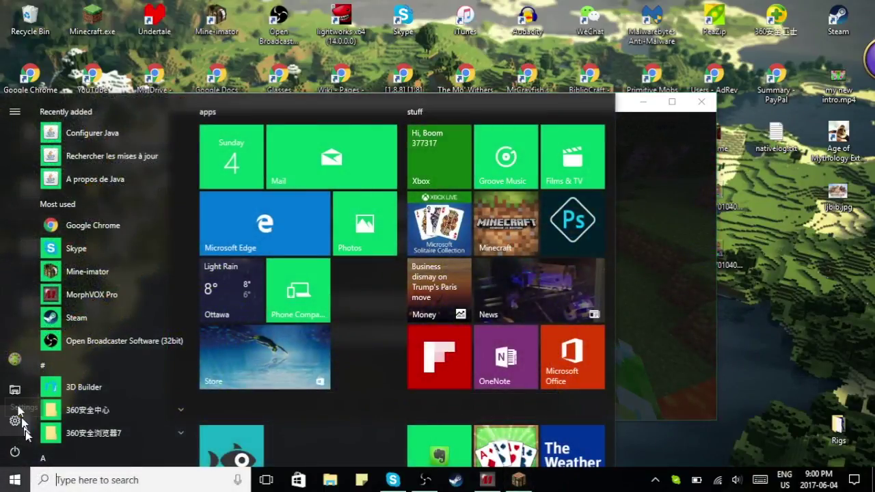
# Open the Wi-Fi page under Settings > Network & Internet to find the IPv4 address.
pyautogui.click(14, 420)
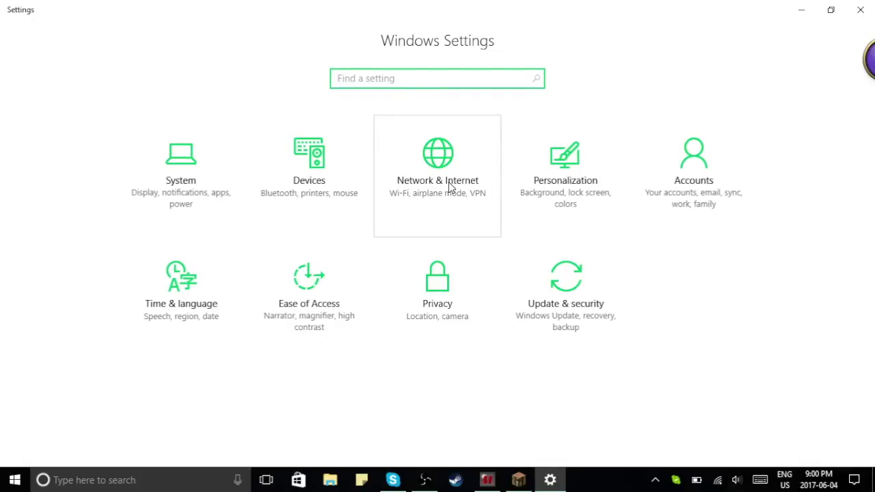
pyautogui.click(449, 182)
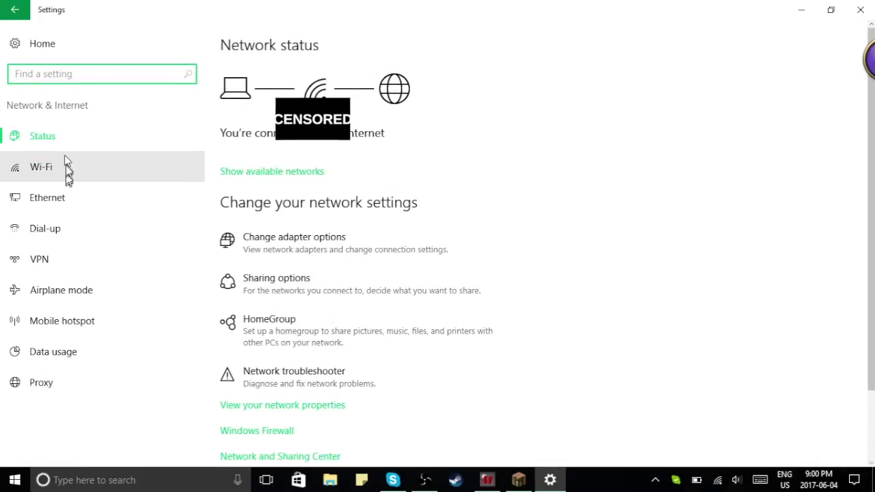
pyautogui.click(66, 166)
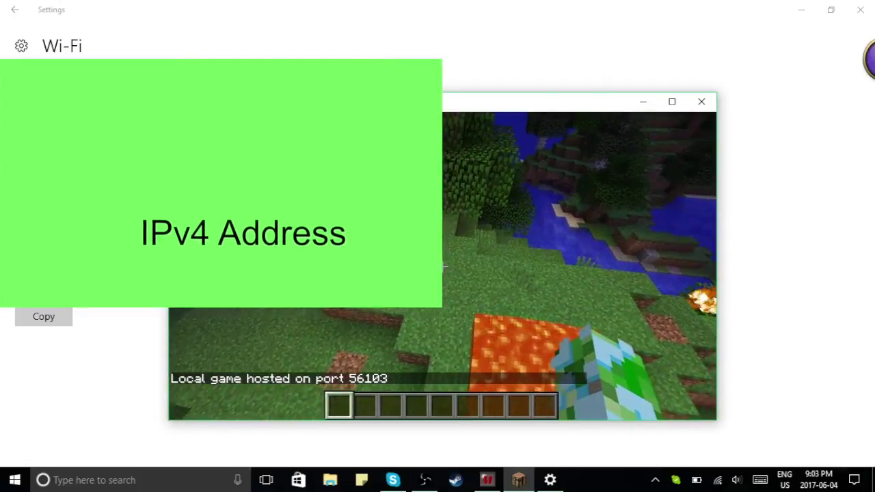
# Open and clear chat, close it, then reopen it with '/' to see the port 56103 message.
pyautogui.write('/')
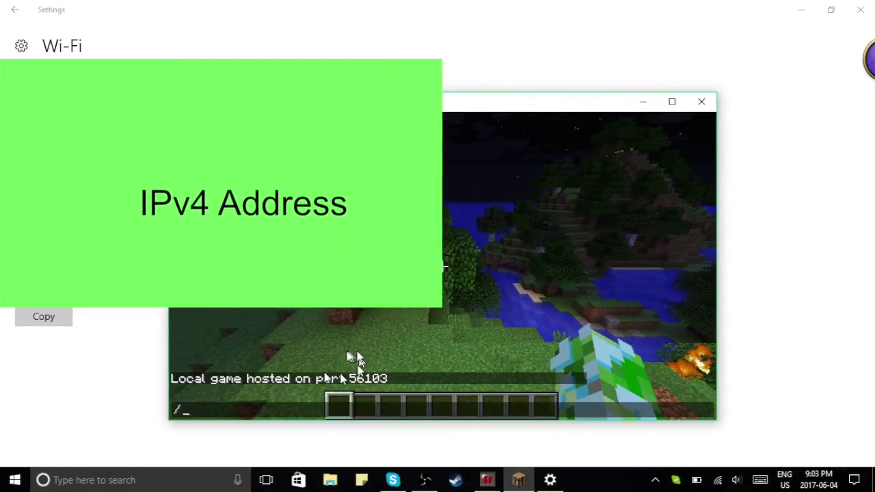
pyautogui.press('BackSpace')
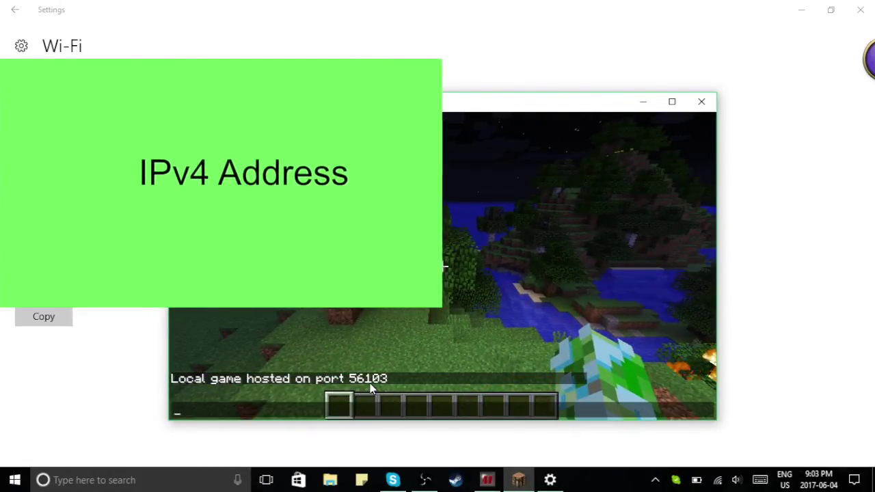
pyautogui.press('Escape')
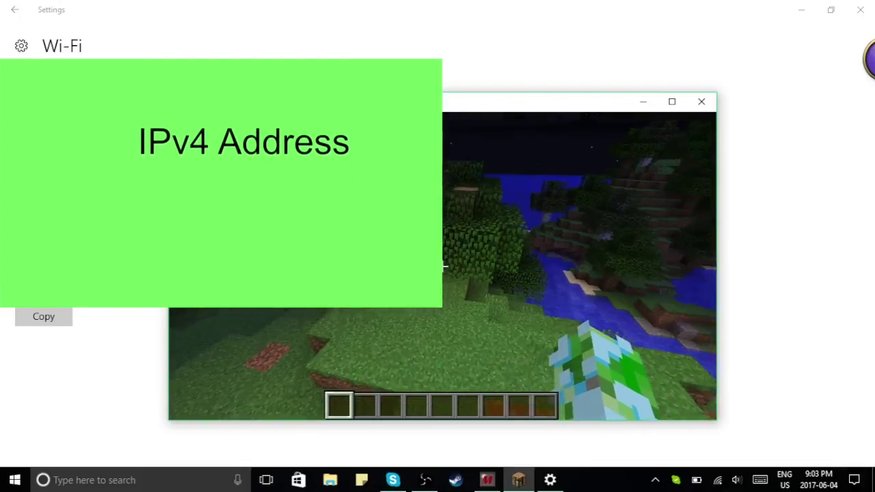
pyautogui.write('/')
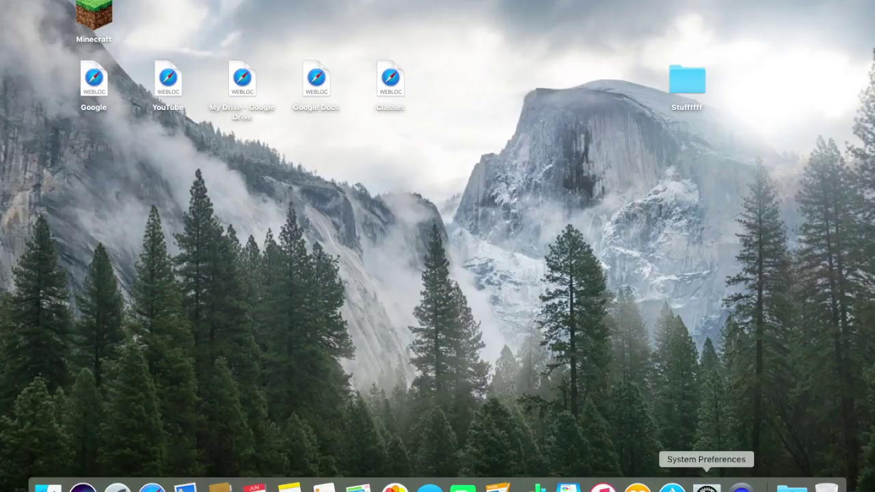
pyautogui.click(707, 487)
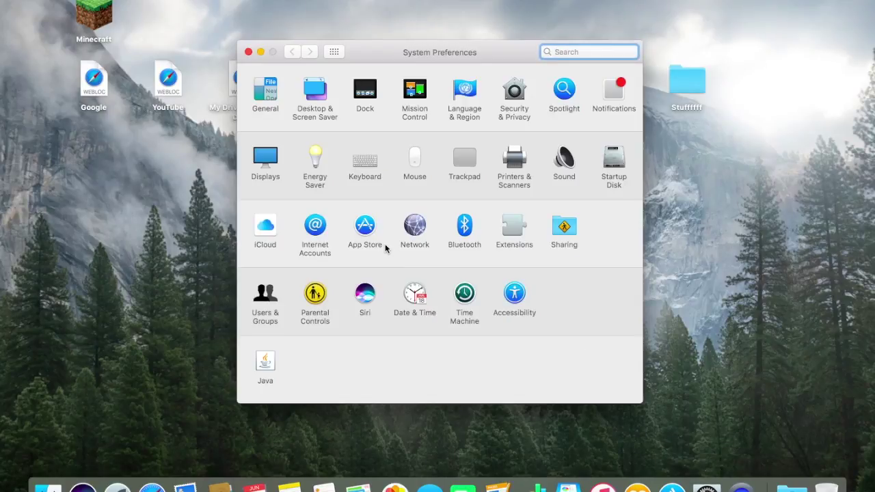
pyautogui.click(415, 232)
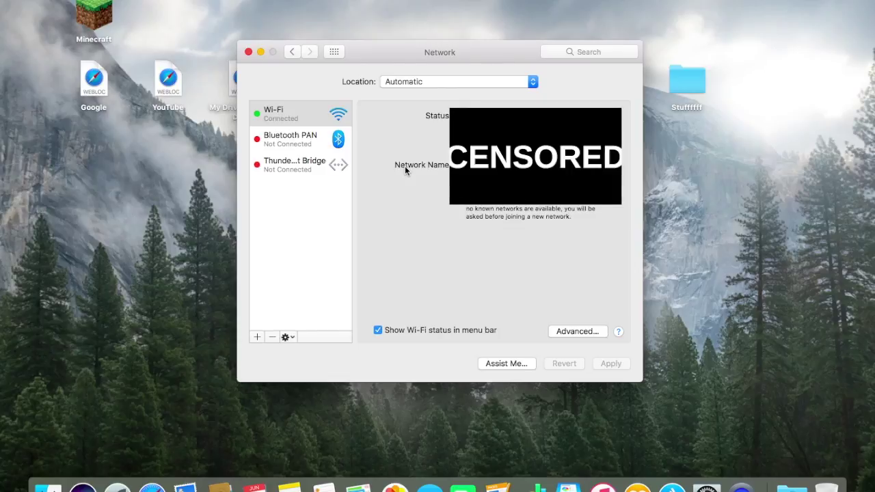
pyautogui.click(248, 52)
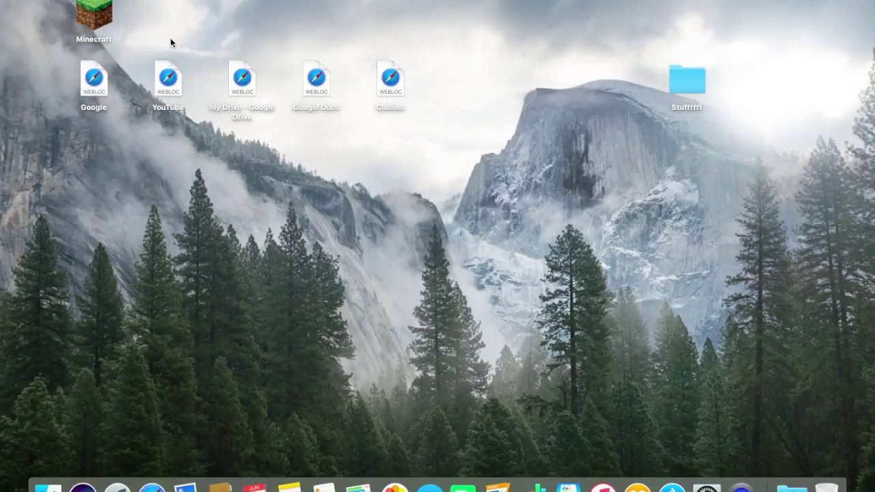
# Start the Minecraft launcher from the Mac desktop and play version 1.8.
pyautogui.doubleClick(96, 19)
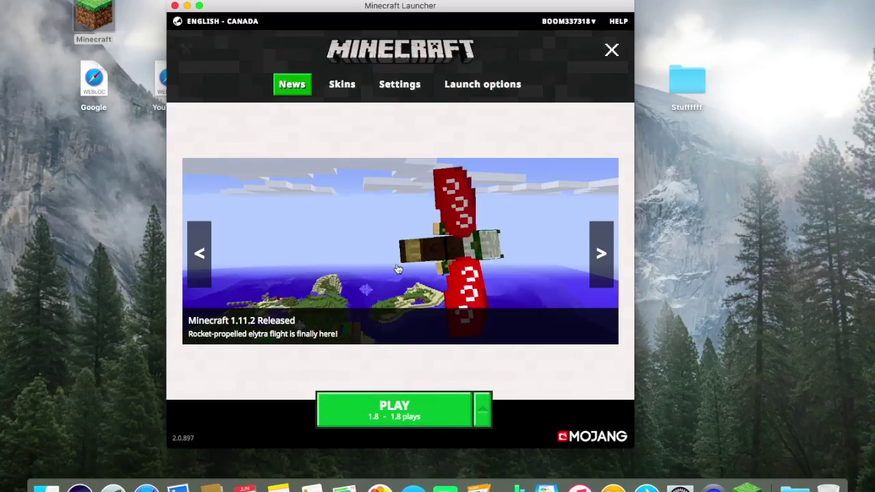
pyautogui.click(420, 406)
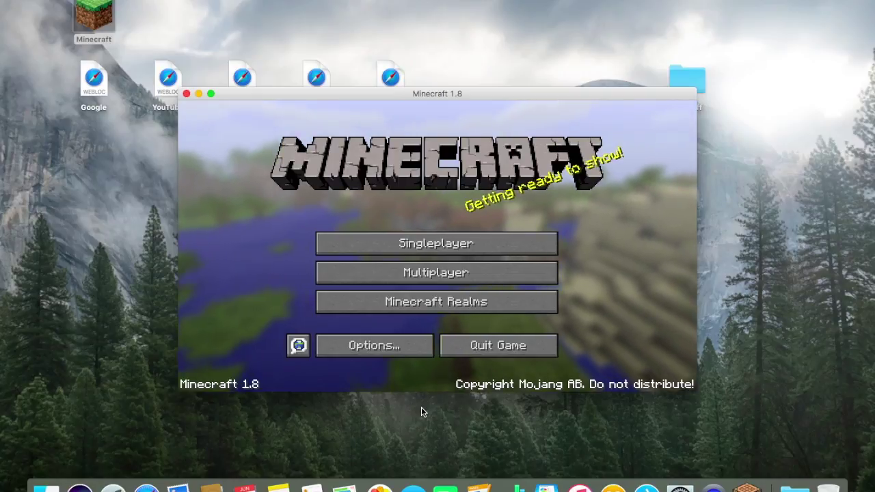
# Go to Multiplayer > Direct Connect and enter the server address 192.168.2.19:56103.
pyautogui.click(419, 271)
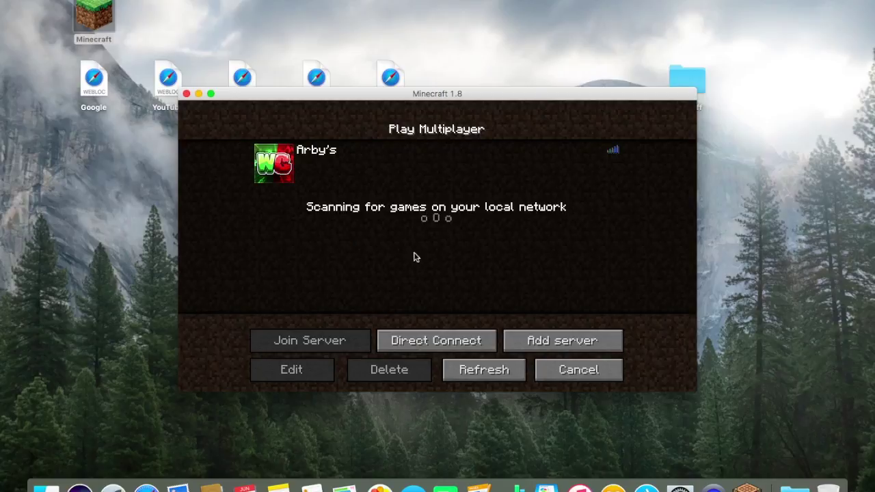
pyautogui.moveTo(300, 176)
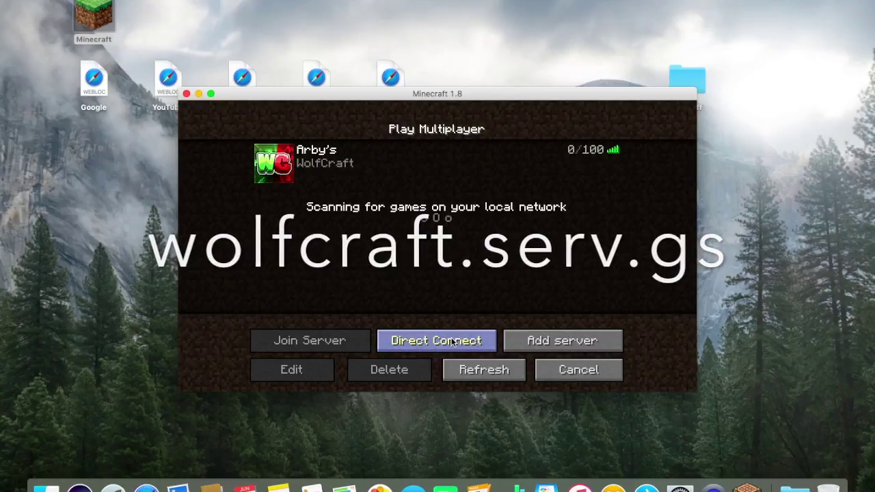
pyautogui.click(451, 342)
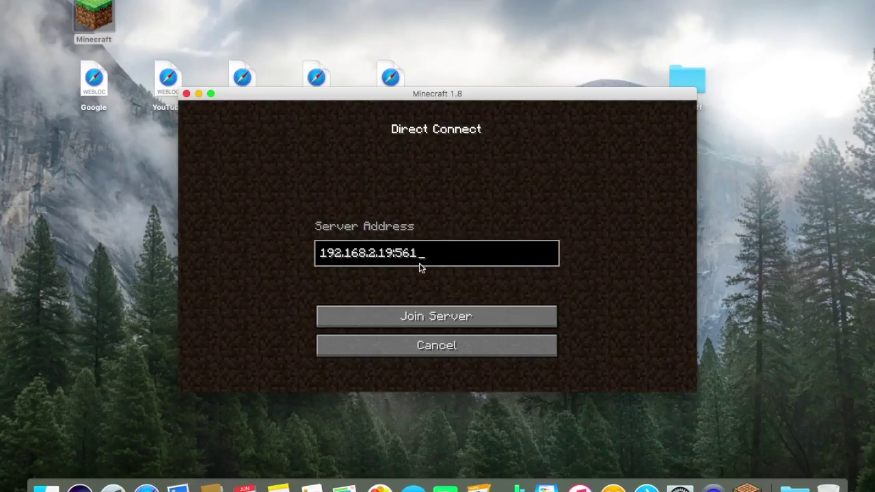
# Join the LAN server, respawn, and walk out of the pit past the lava flow.
pyautogui.click(442, 316)
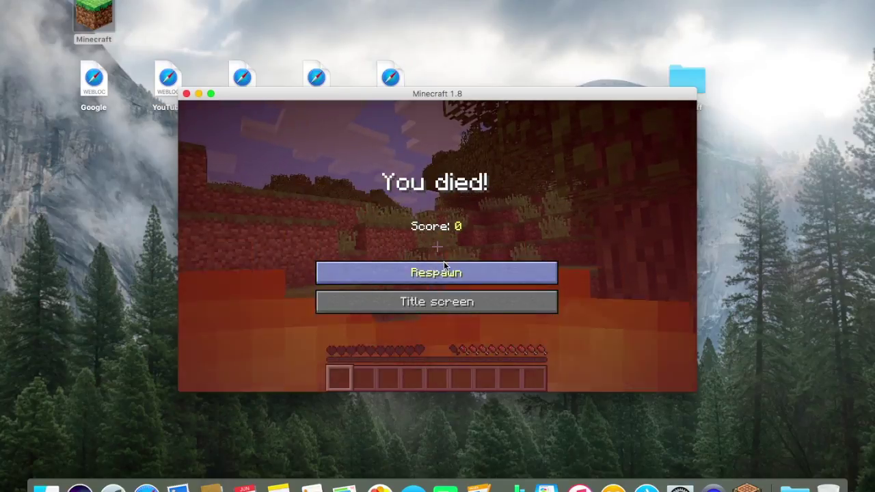
pyautogui.click(444, 270)
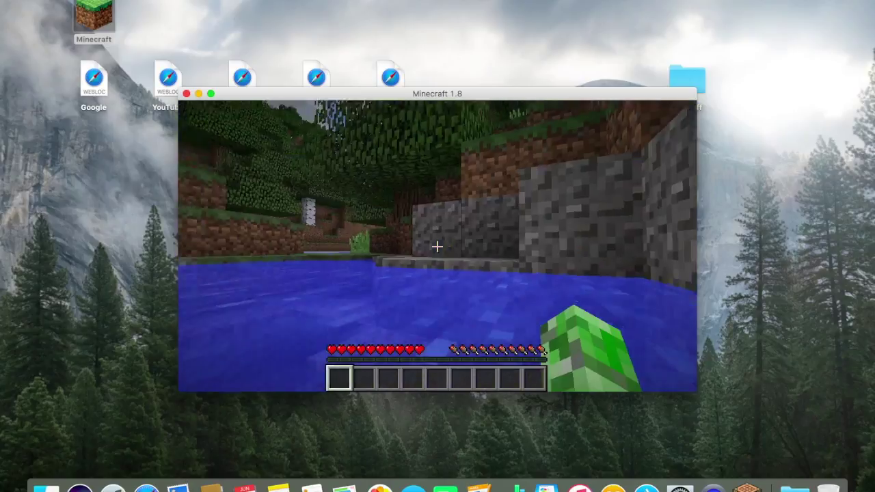
pyautogui.press('w')
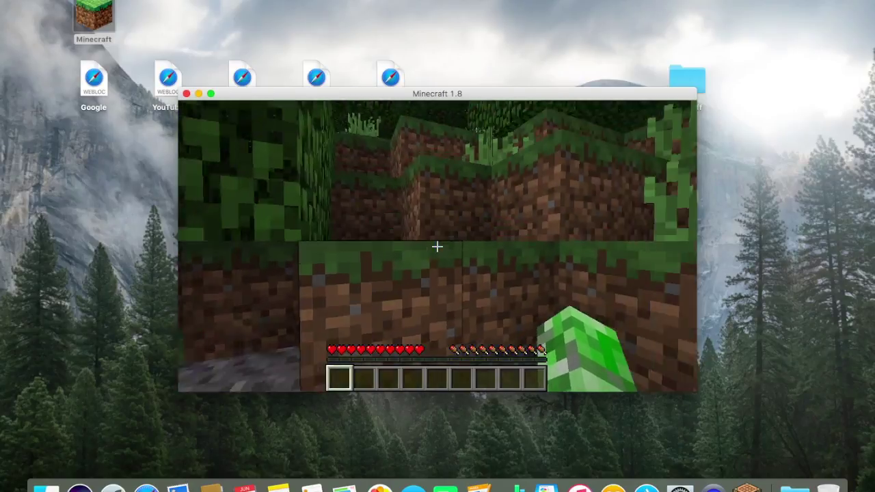
pyautogui.press('space')
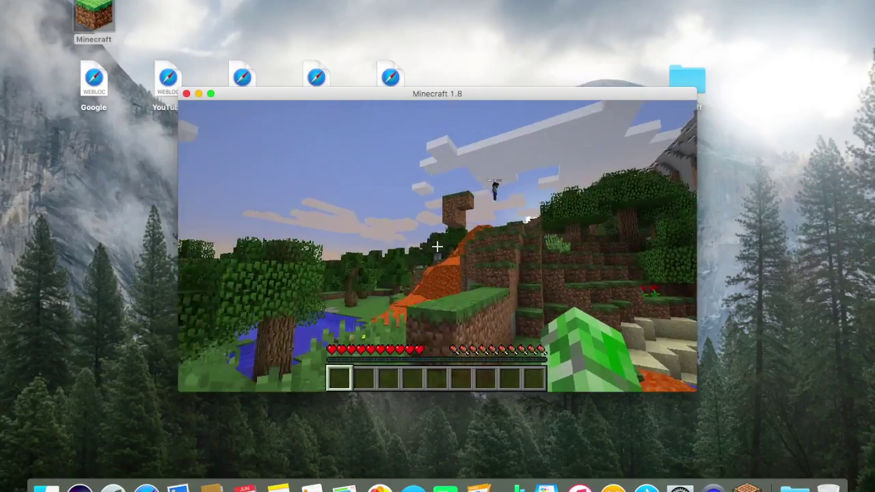
pyautogui.press('w')
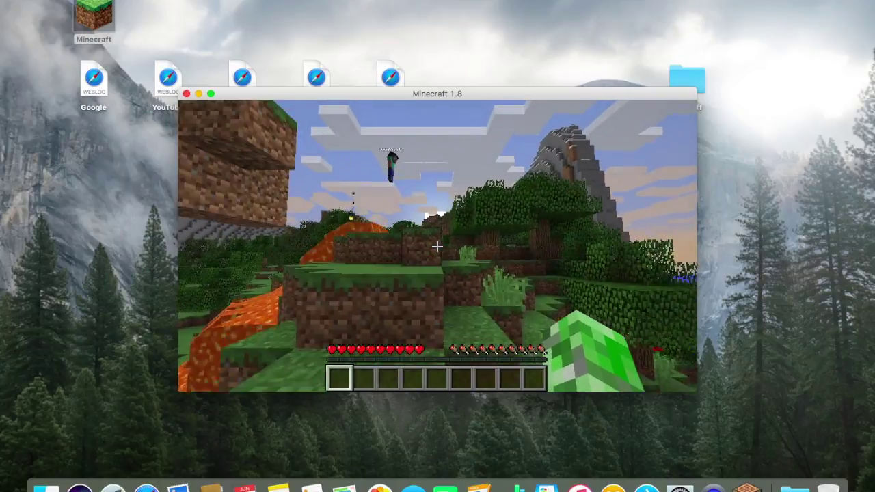
# Punch at the other player, walk toward the dirt block, respawn after a zombie kill, and pause.
pyautogui.moveTo(437, 246)
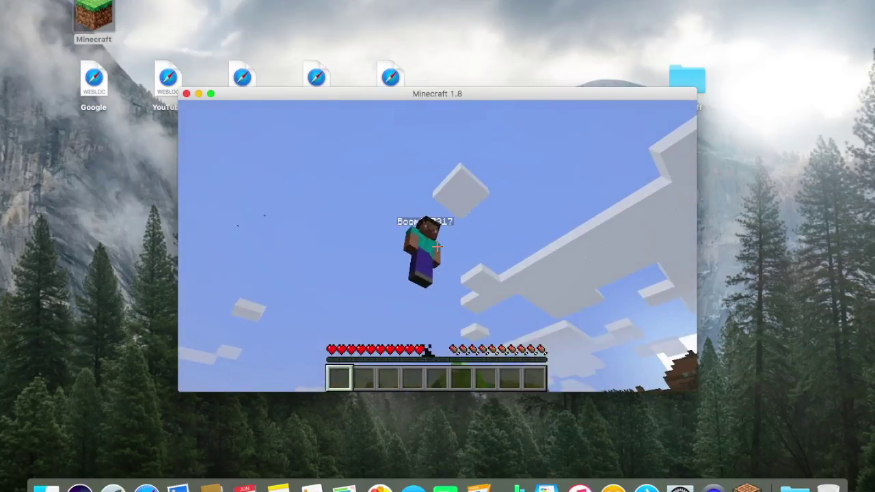
pyautogui.click(437, 246)
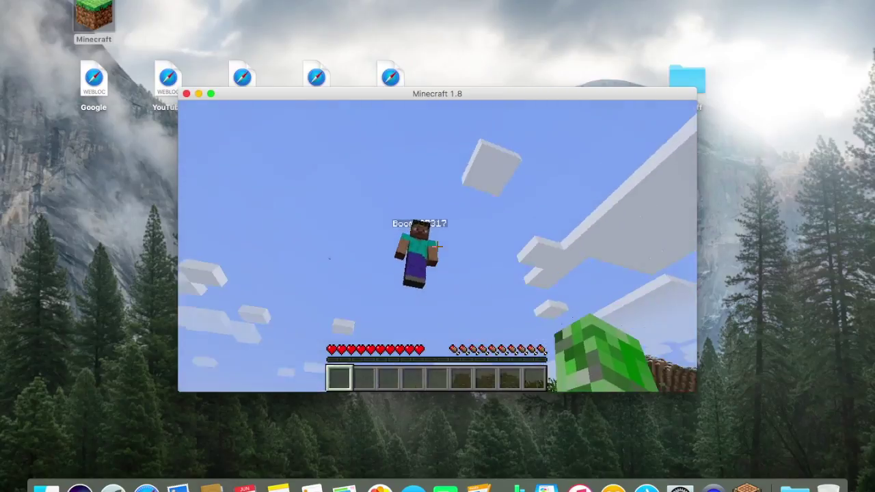
pyautogui.moveTo(437, 246)
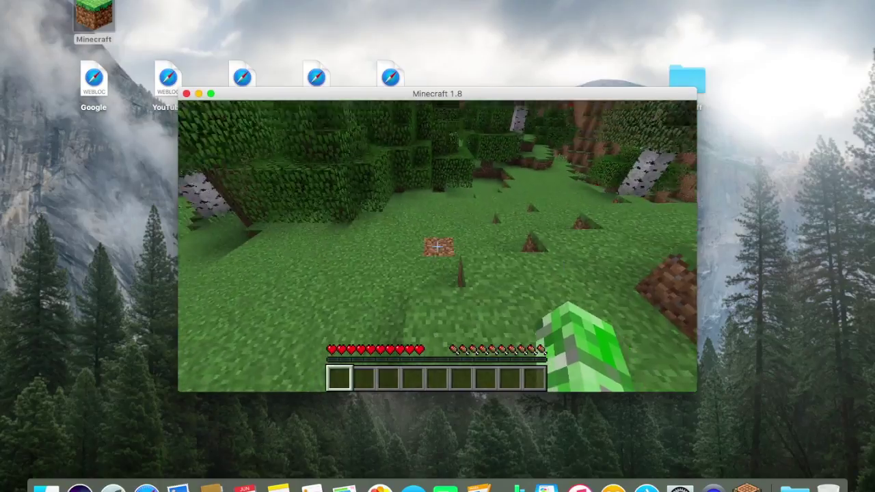
pyautogui.press('w')
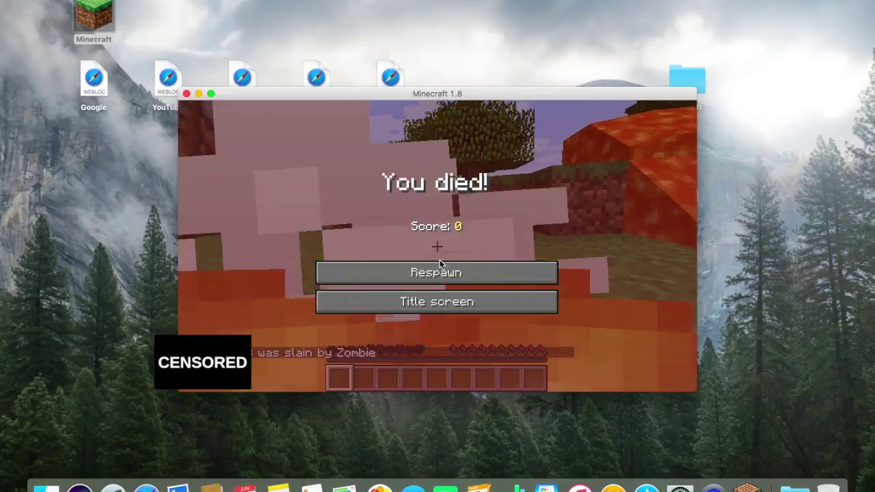
pyautogui.click(440, 274)
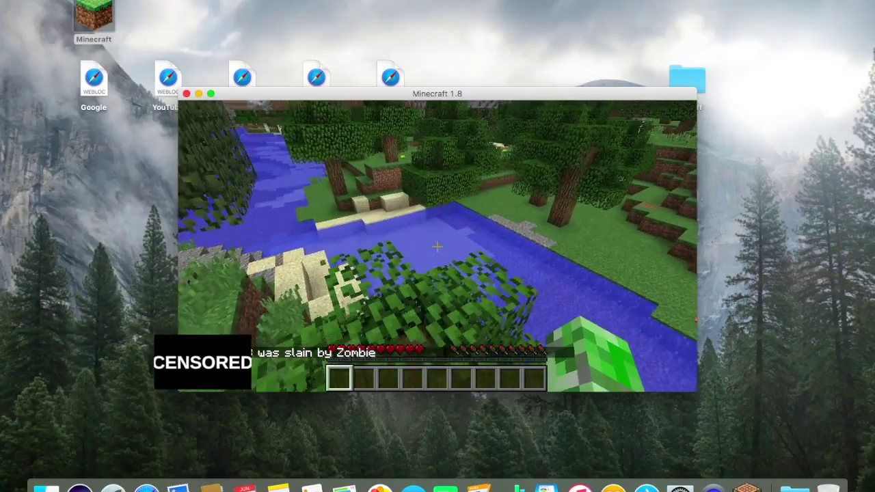
pyautogui.press('Escape')
# Disconnect to the title screen, open Multiplayer, and move the game window slightly lower.
pyautogui.click(471, 311)
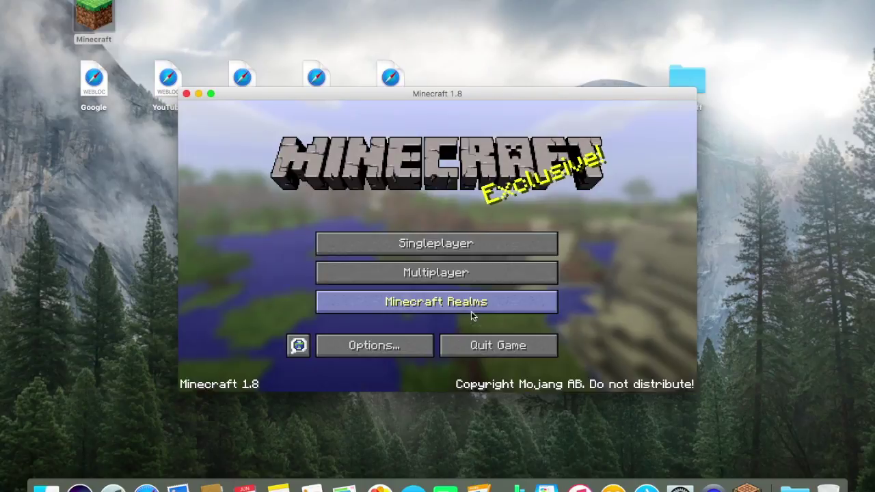
pyautogui.click(462, 275)
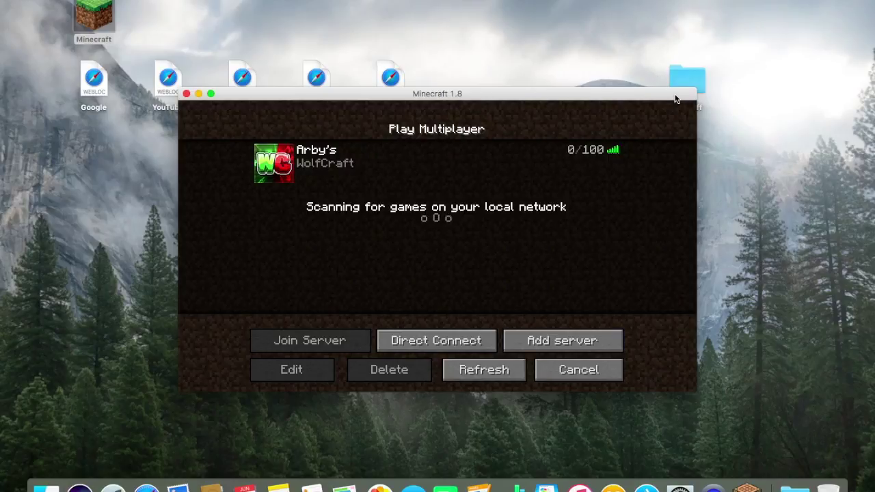
pyautogui.moveTo(675, 99)
pyautogui.mouseDown()
pyautogui.moveTo(656, 73)
pyautogui.moveTo(667, 141)
pyautogui.mouseUp()
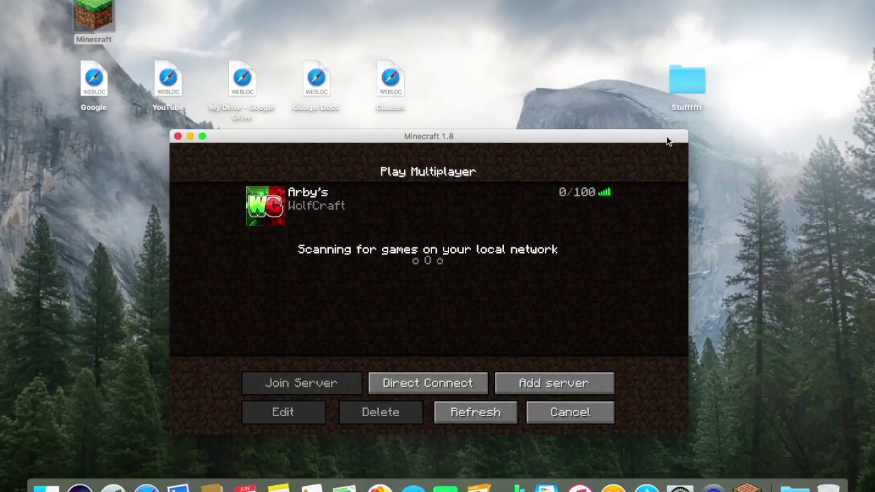